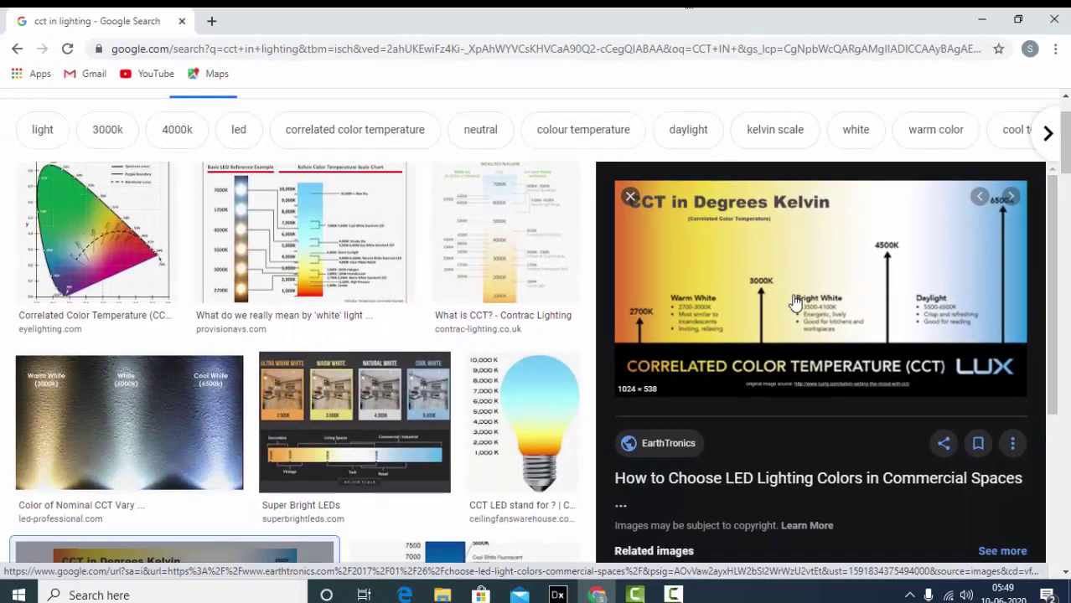
Switch from the Chrome 'cct in lighting' image results to the DIALux evo dining room project
click(557, 595)
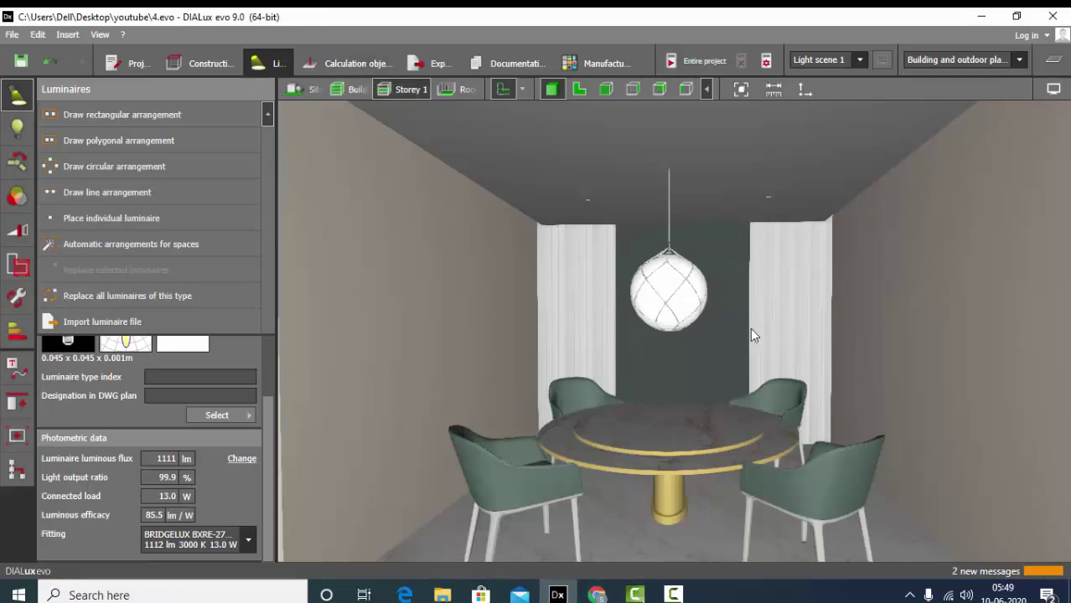
Orbit the room and inspect the ceiling grid, pendant globe and curtain, ending on the FLOS Light Soldier arrangement
mouse_move(784, 332)
middle_down()
mouse_move(756, 326)
mouse_move(826, 327)
mouse_move(812, 337)
mouse_move(773, 331)
middle_up()
click(600, 216)
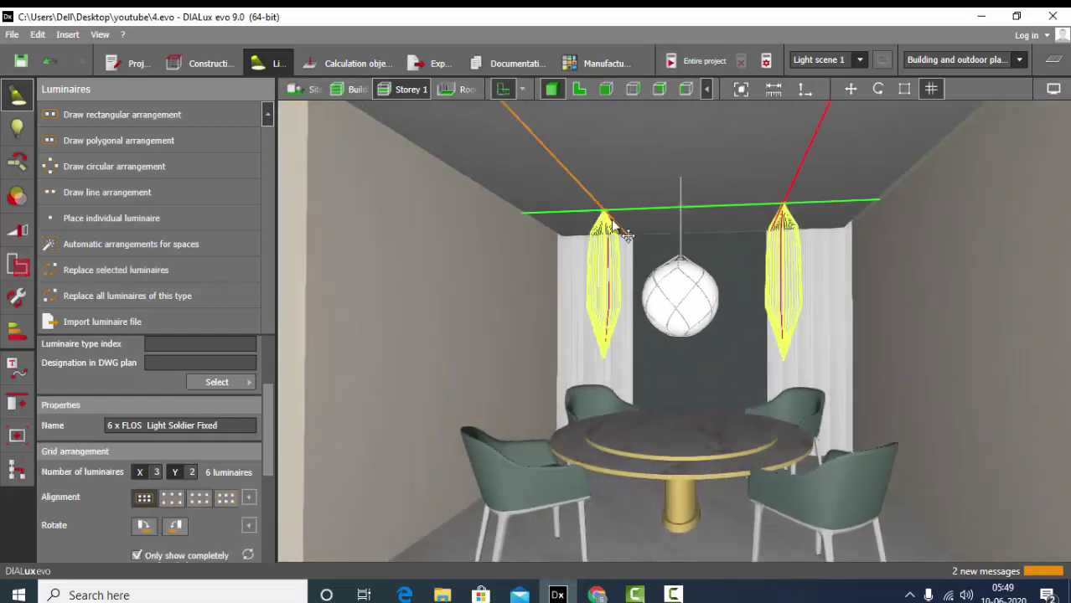
click(965, 311)
click(701, 292)
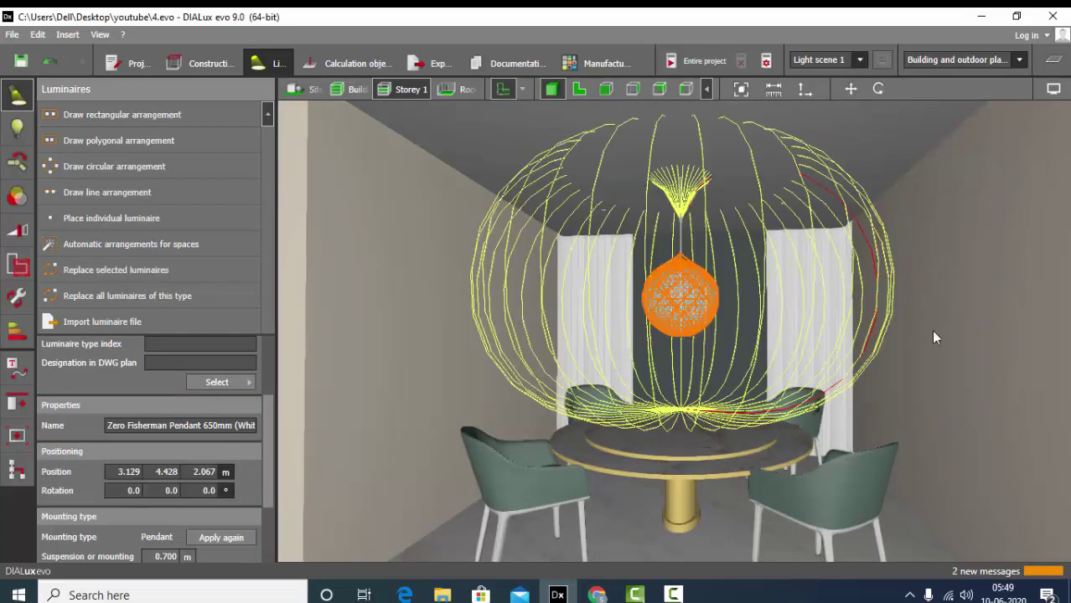
click(338, 213)
click(463, 173)
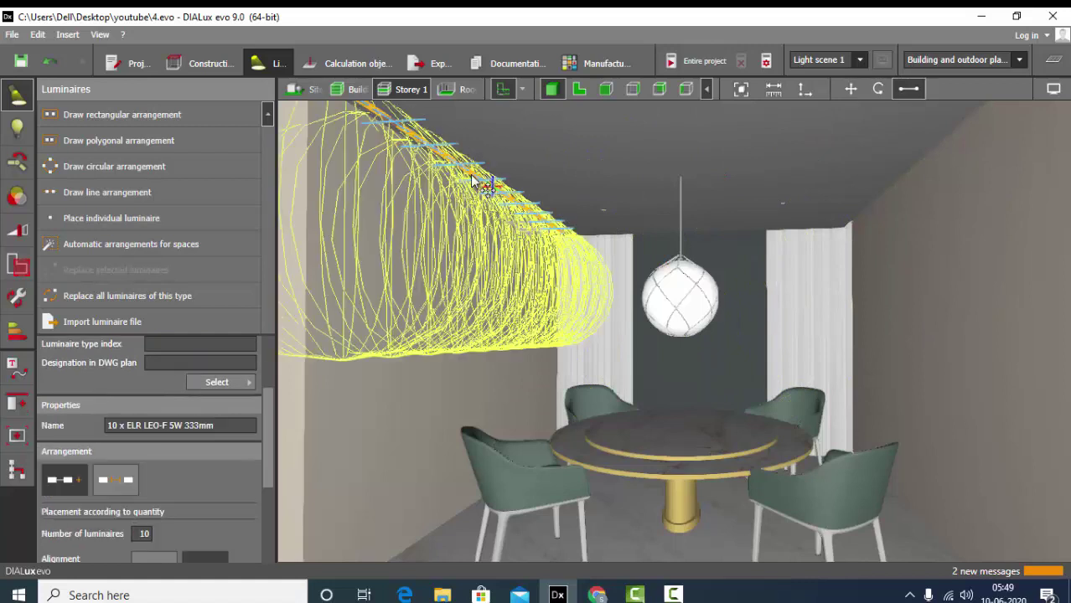
click(806, 310)
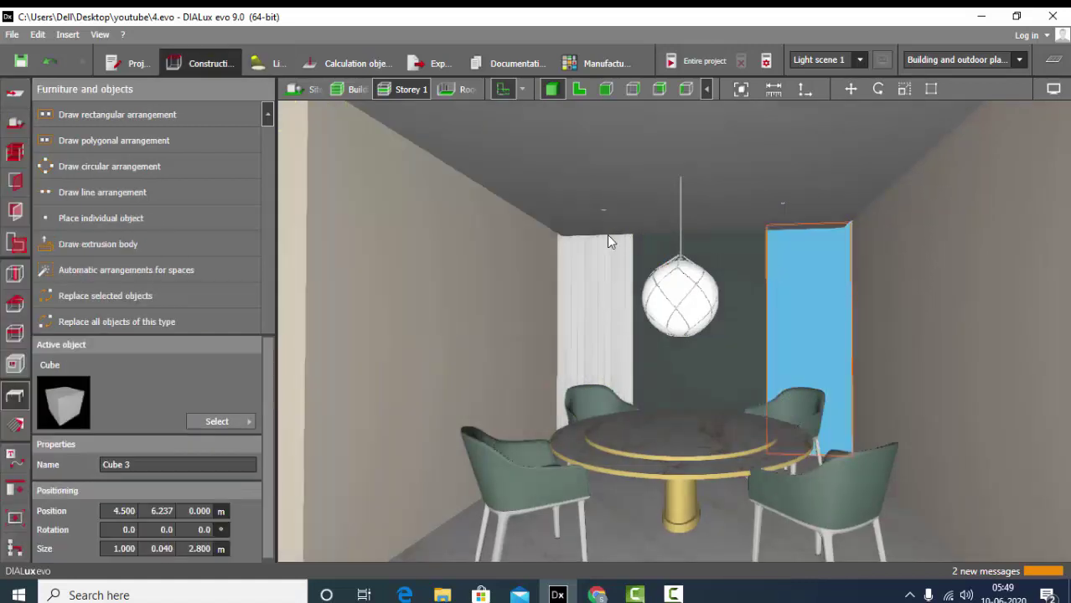
drag(806, 311, 831, 212)
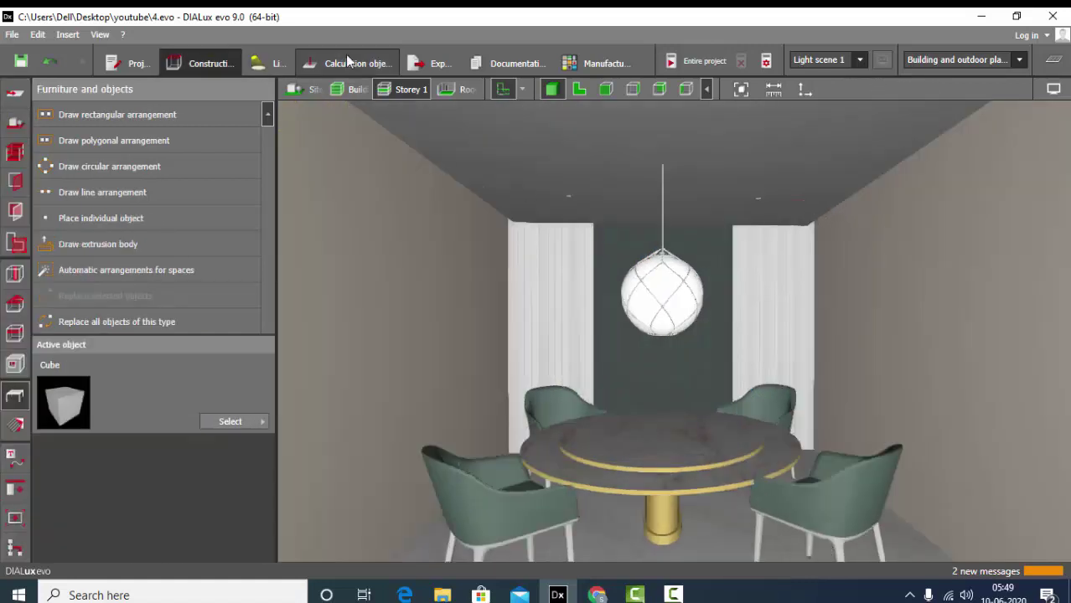
click(267, 63)
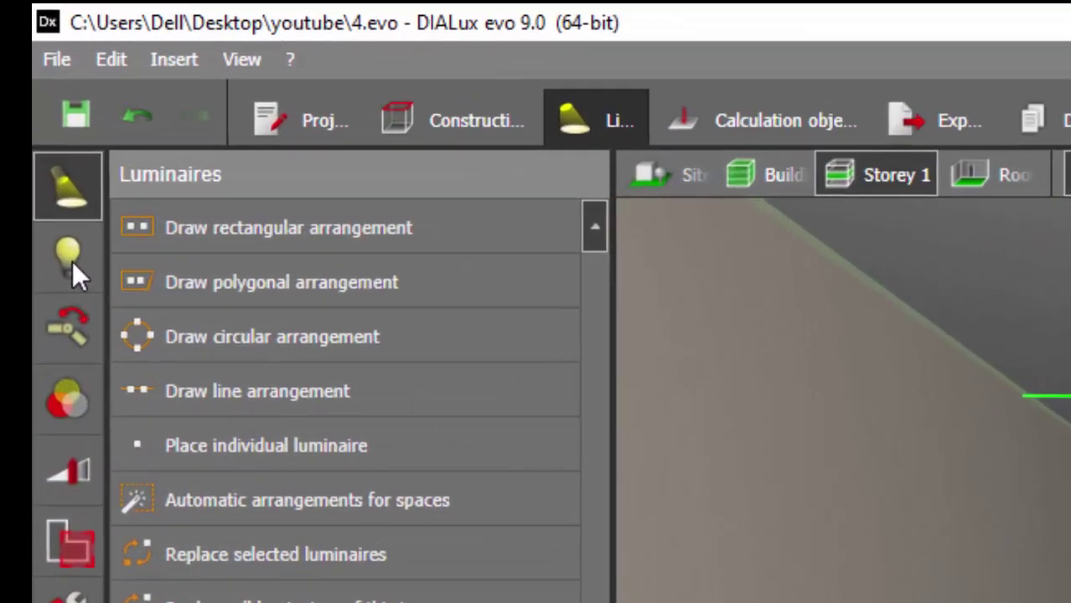
Show the ceiling luminaires' Bridgelux LED lamp colorimetric data: 3000 K CCT and CRI 100
click(17, 129)
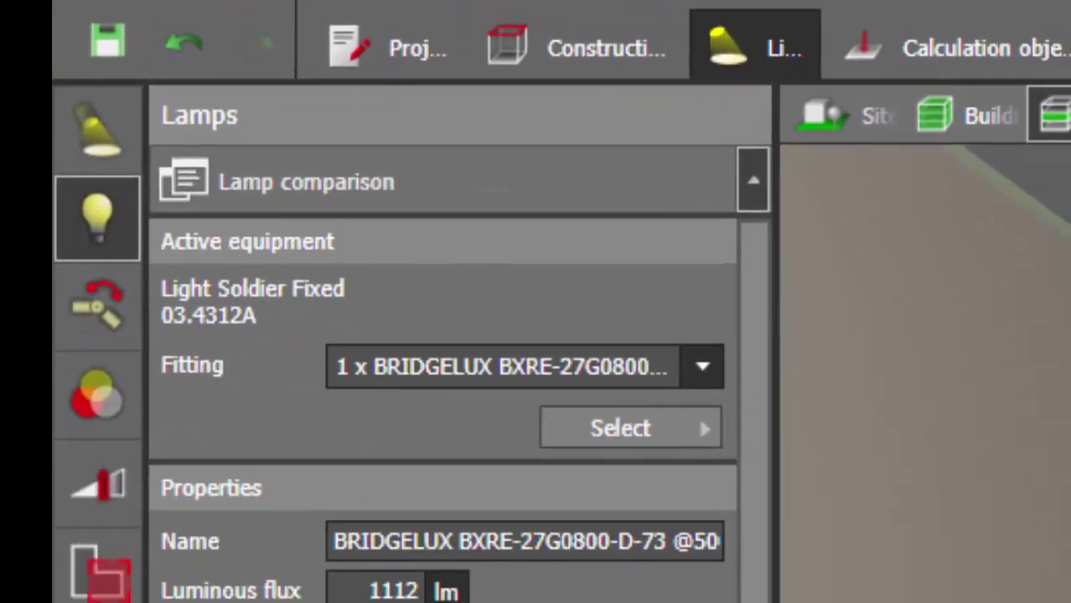
scroll(617, 522, down, 5)
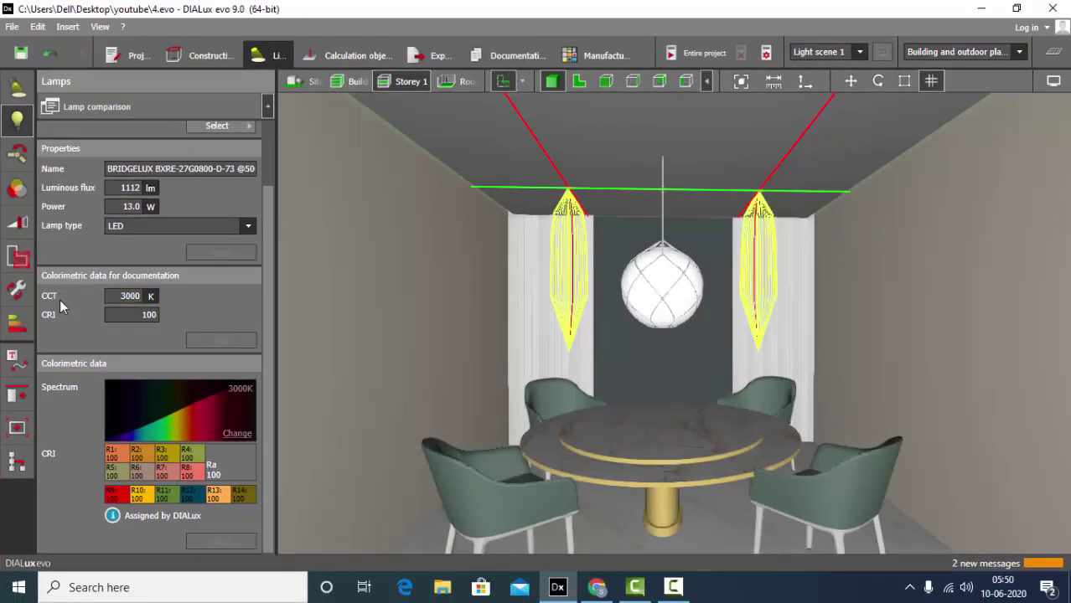
click(147, 298)
click(151, 317)
Change the ceiling lamp's spectrum to LED 3000K, giving 3259 K CCT and CRI 84
click(238, 434)
mouse_move(275, 448)
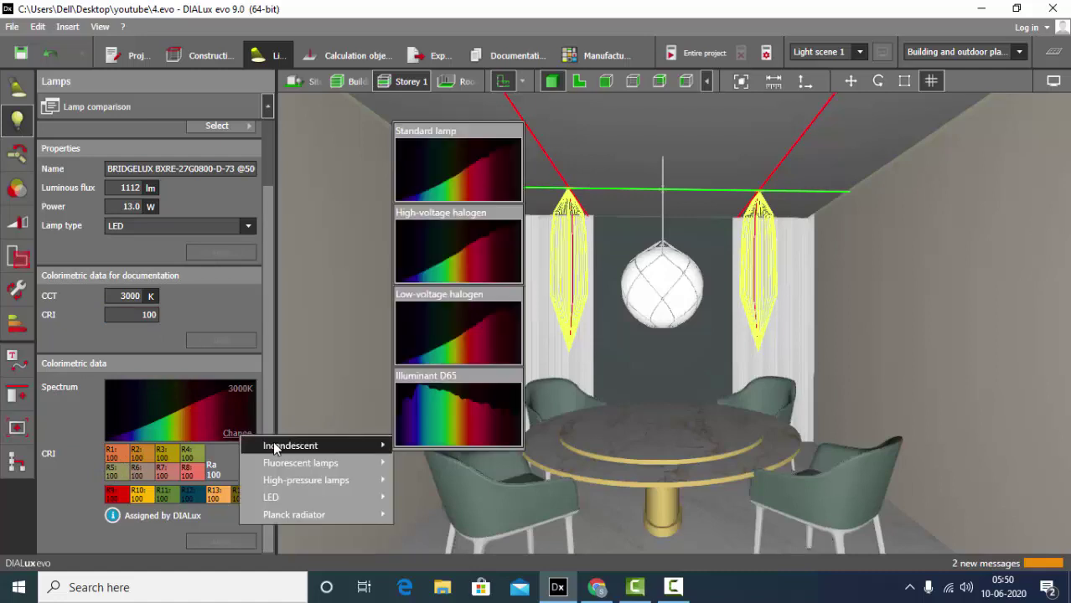
mouse_move(312, 464)
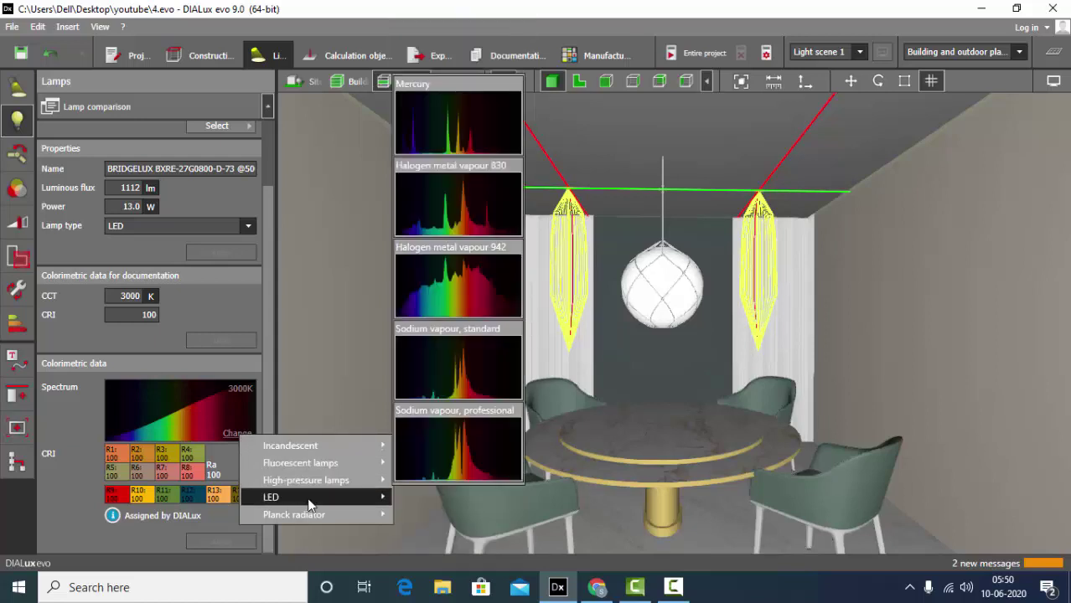
mouse_move(308, 504)
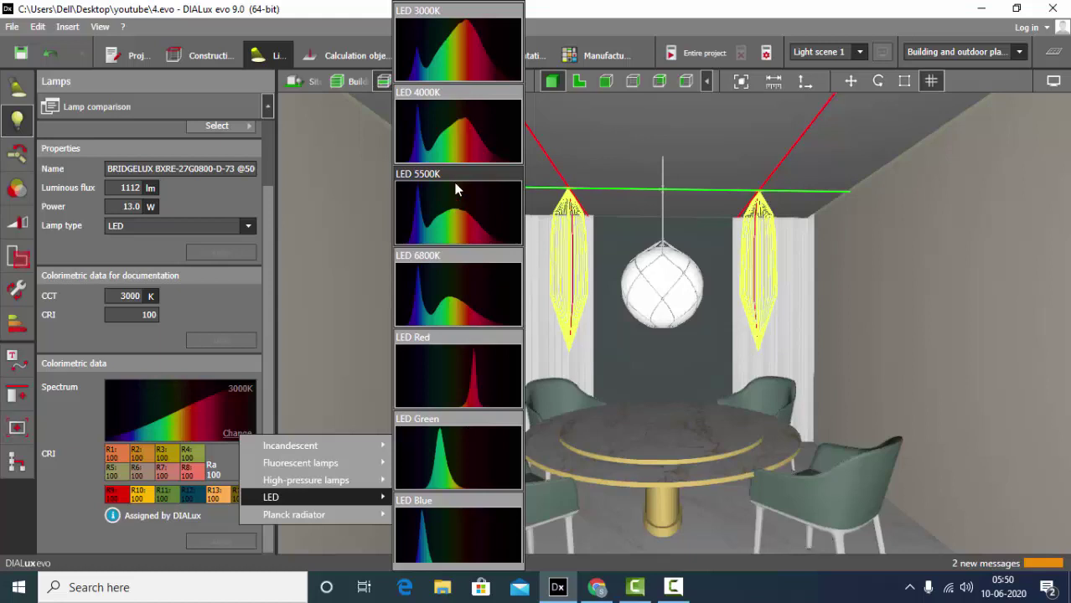
click(459, 64)
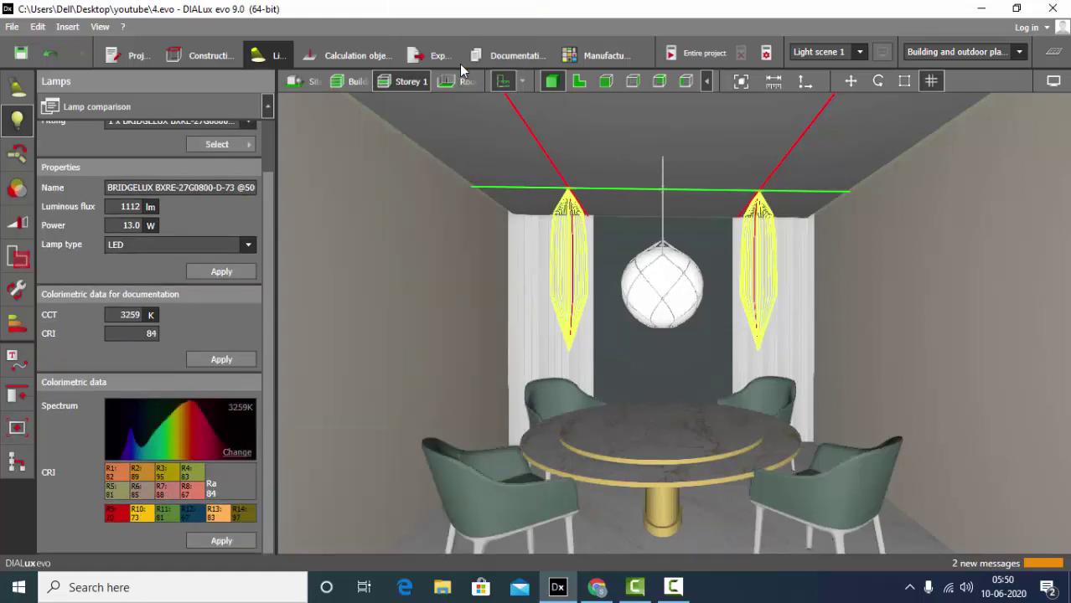
Replace the ceiling lamp's 3259 K CCT with 3800 K, then select the pendant globe luminaire
click(138, 317)
drag(147, 316, 120, 316)
key(BackSpace)
text(3800)
click(221, 358)
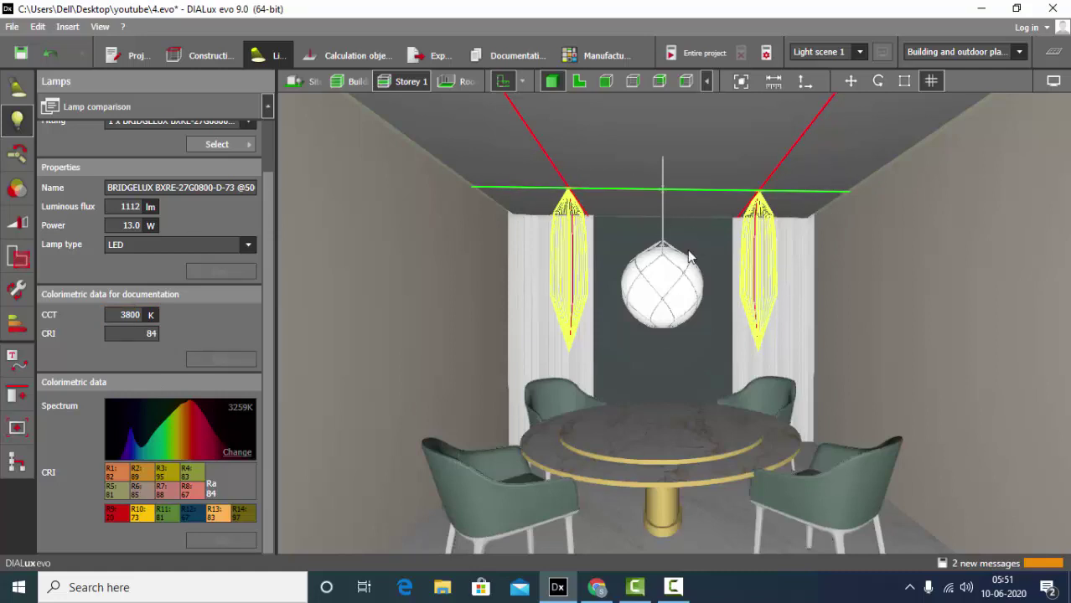
click(667, 290)
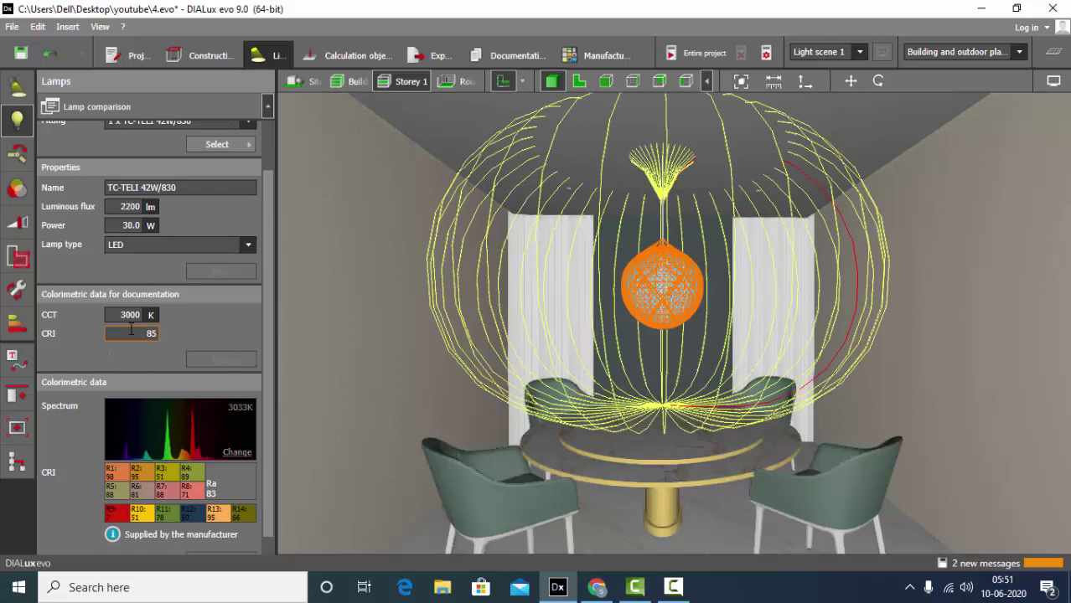
Give the pendant lamp the LED 3000K spectrum and a 2700 K colour temperature
click(249, 454)
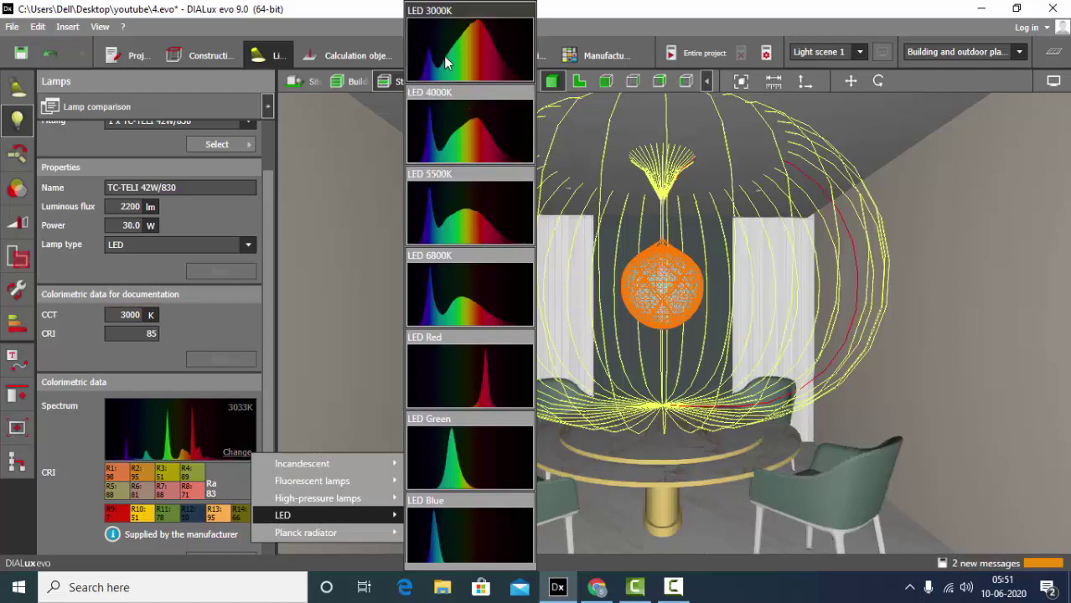
click(443, 55)
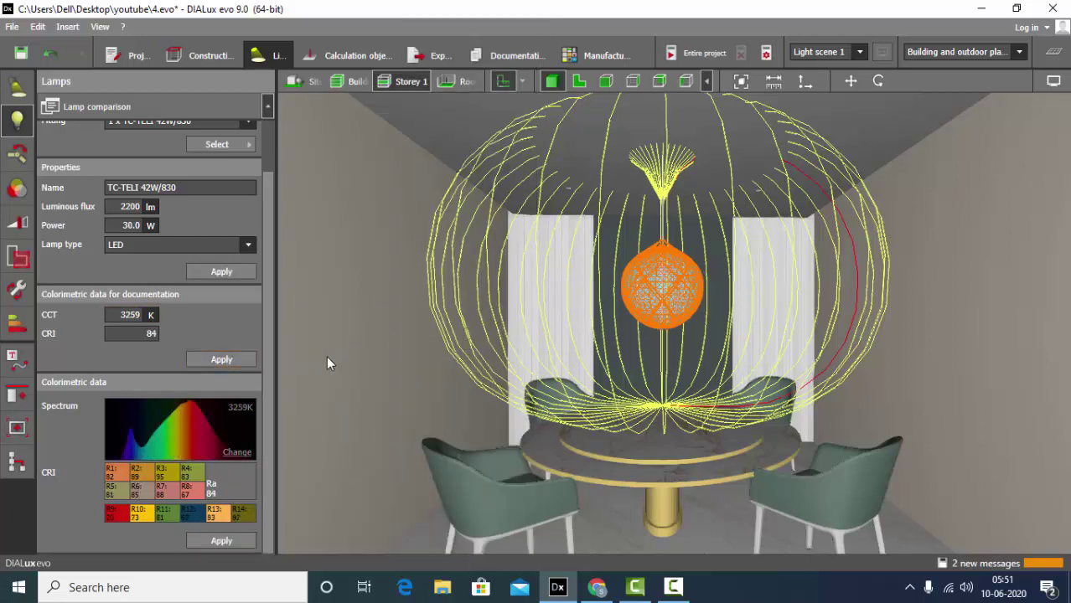
click(141, 314)
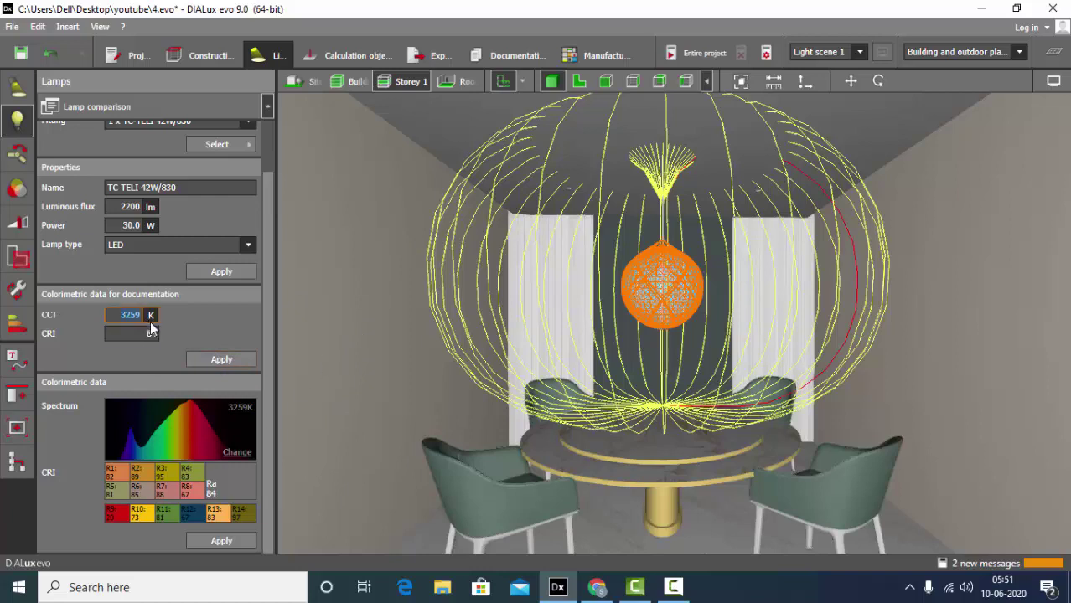
text(2700)
key(Return)
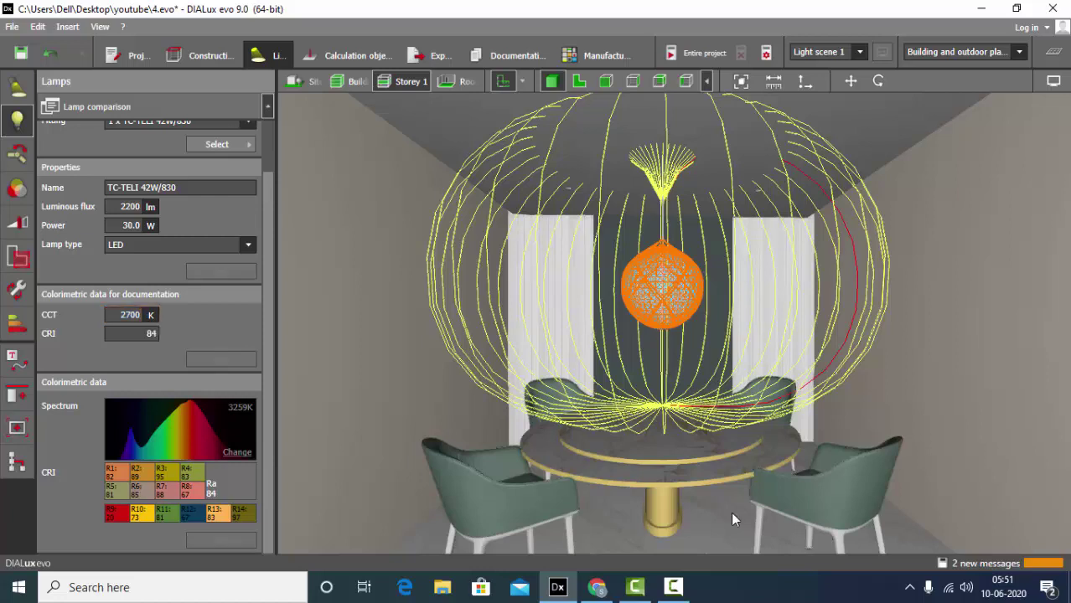
Deselect the pendant and briefly inspect the cove light luminaire
key(Escape)
click(434, 153)
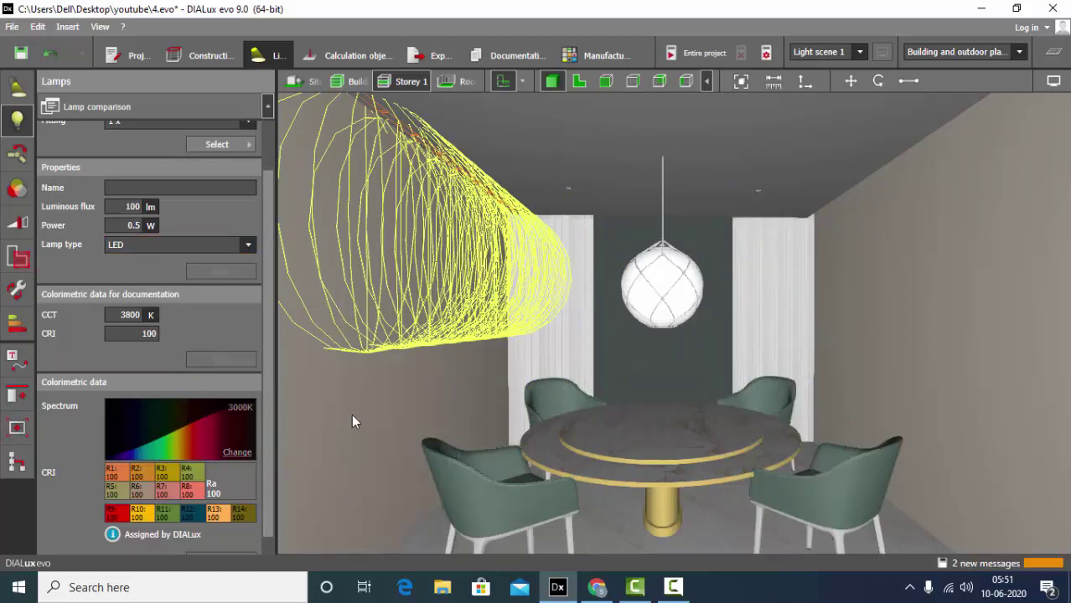
click(412, 444)
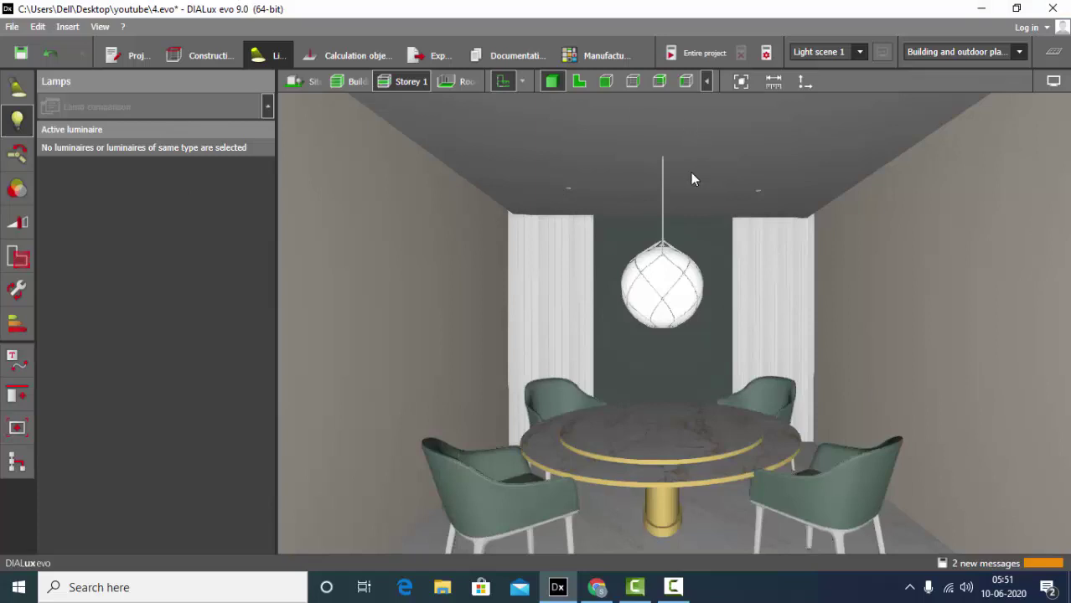
Calculate the entire project for a lit dining room render, then switch to Chrome's CCT chart
click(352, 59)
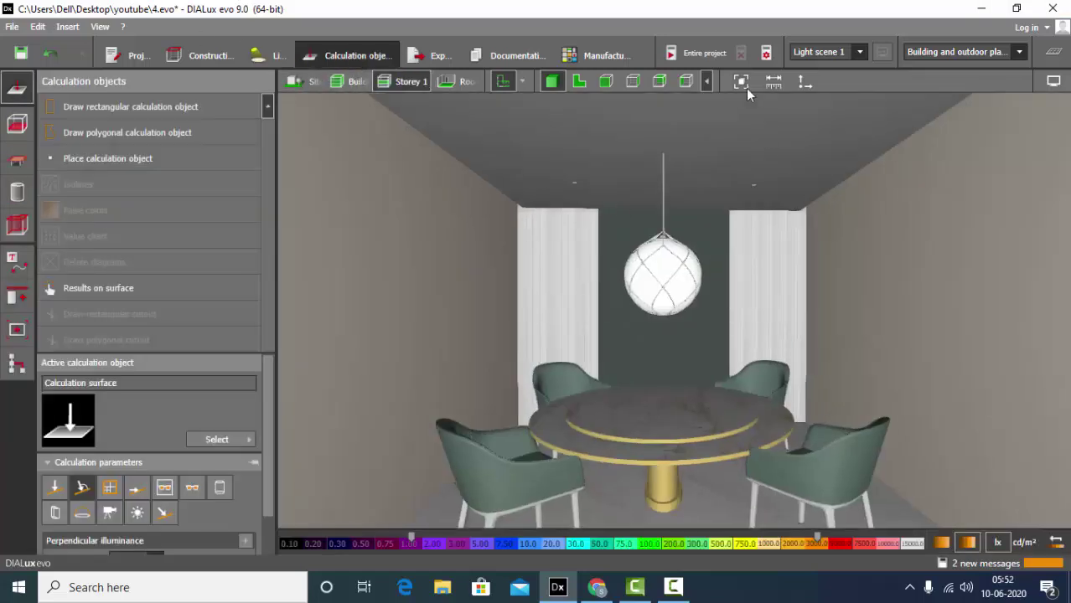
click(698, 52)
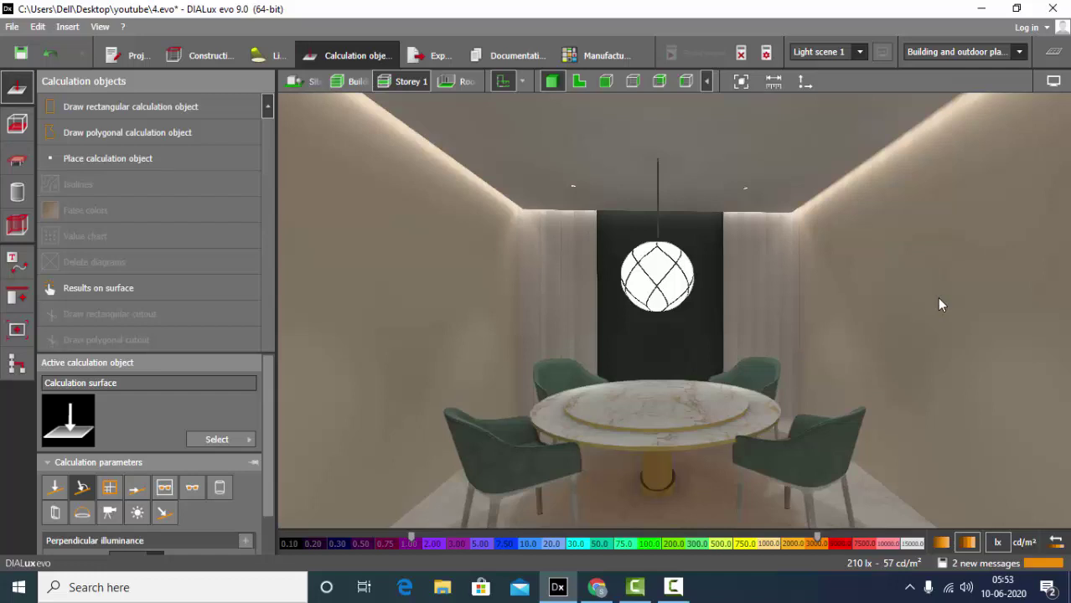
click(596, 588)
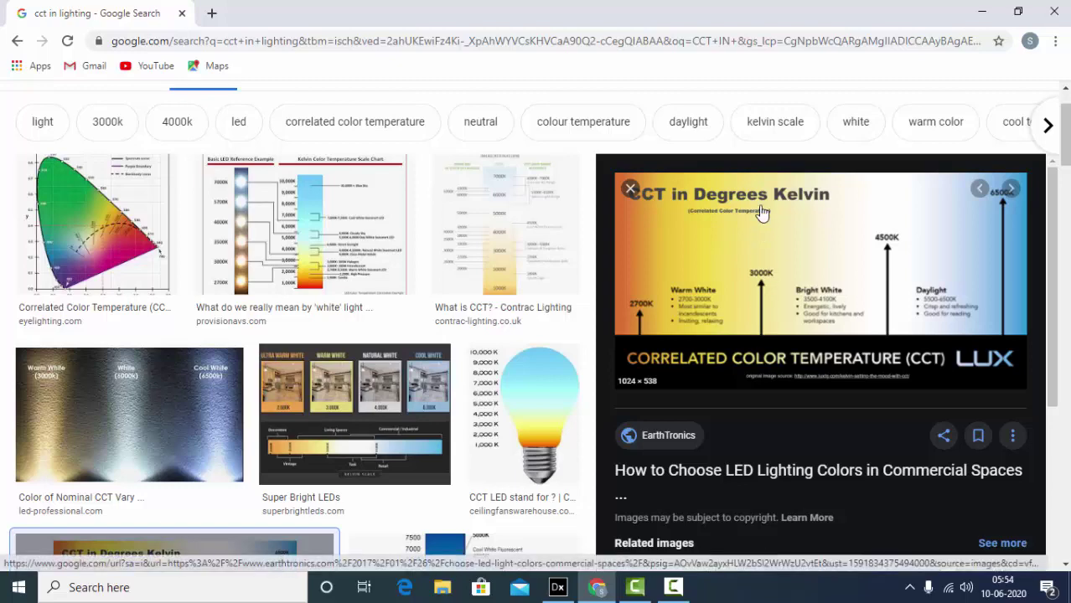
Return from the 'CCT in Degrees Kelvin' chart to the DIALux dining room render
click(557, 588)
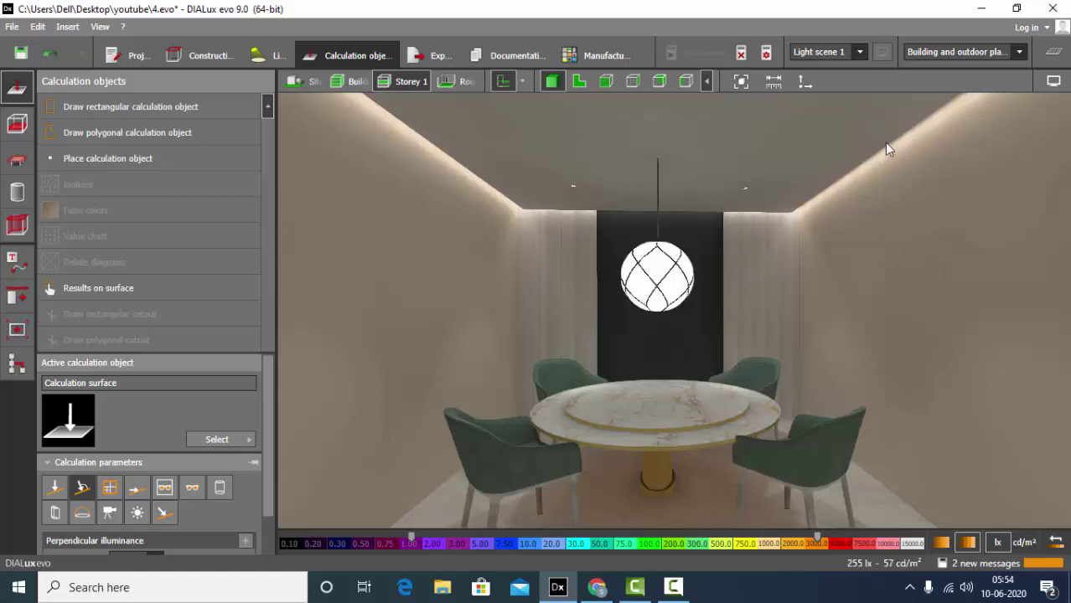
Switch the 3D view's white balance to Manual and enter 4200 K, keeping adaptive brightness on
click(1056, 84)
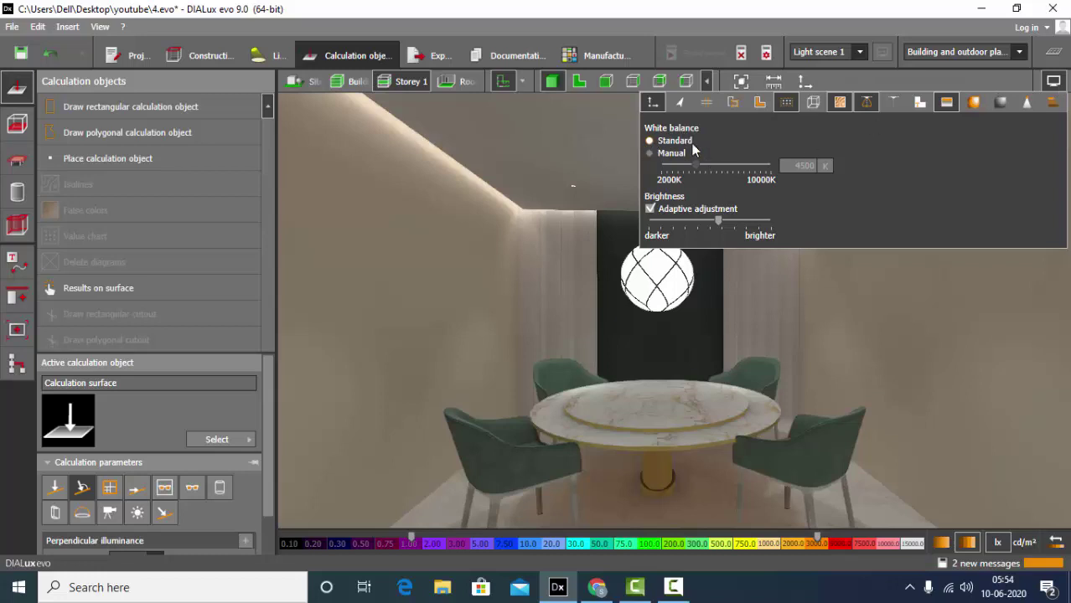
click(650, 153)
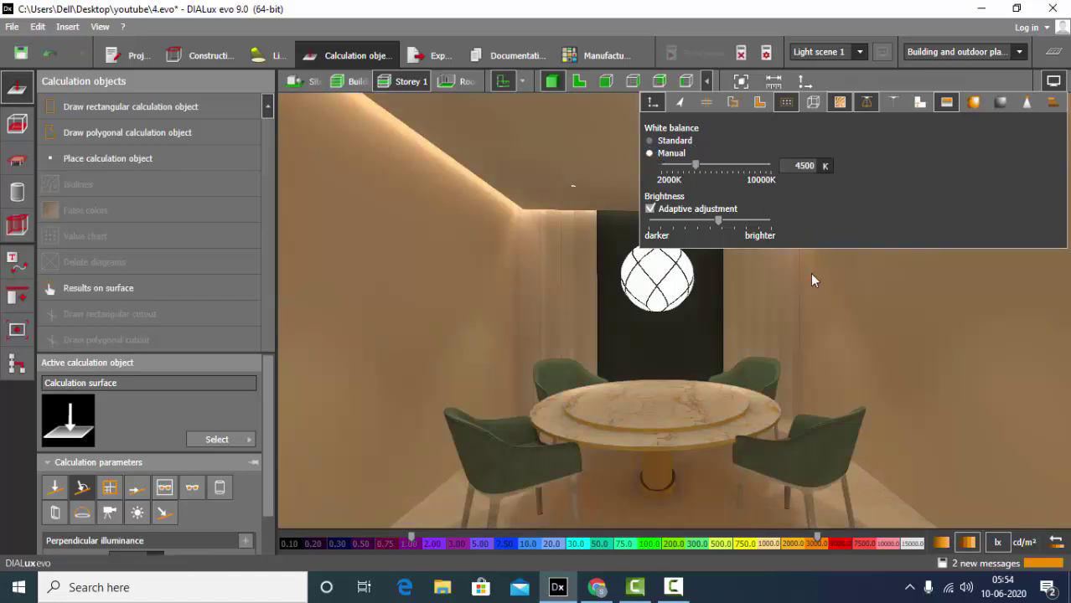
click(817, 288)
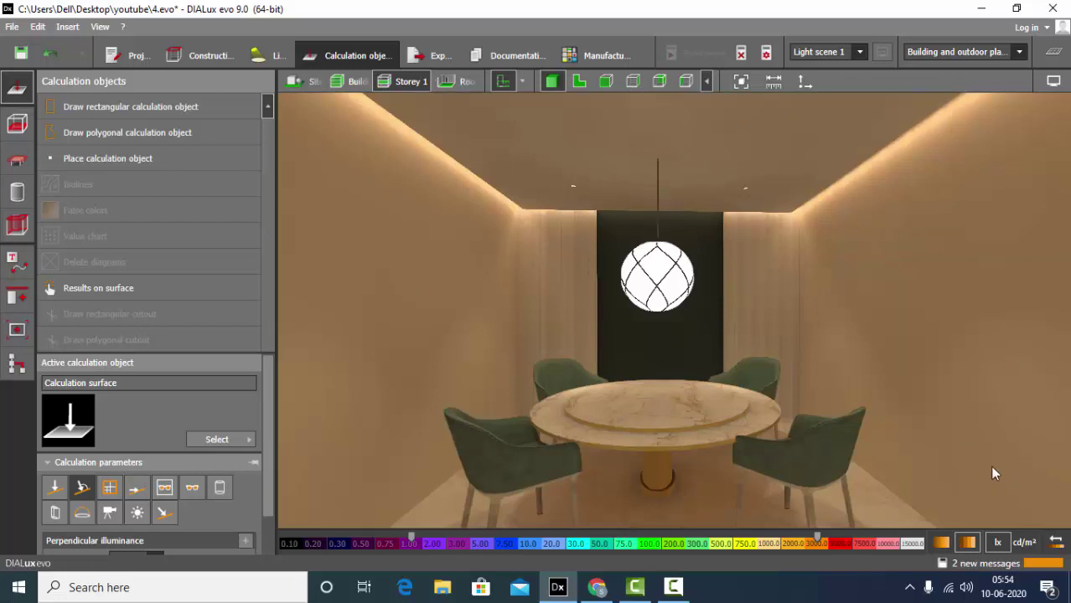
click(1053, 82)
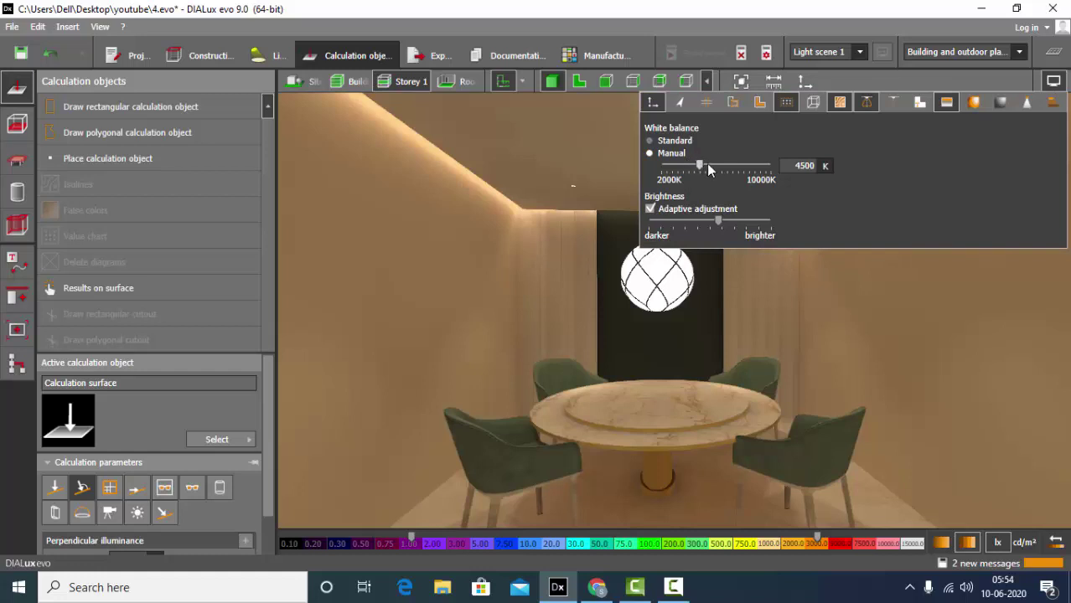
drag(733, 165, 697, 171)
key(Tab)
text(4200)
Nudge the viewport Brightness slider toward brighter to lighten the 4200 K render
click(829, 304)
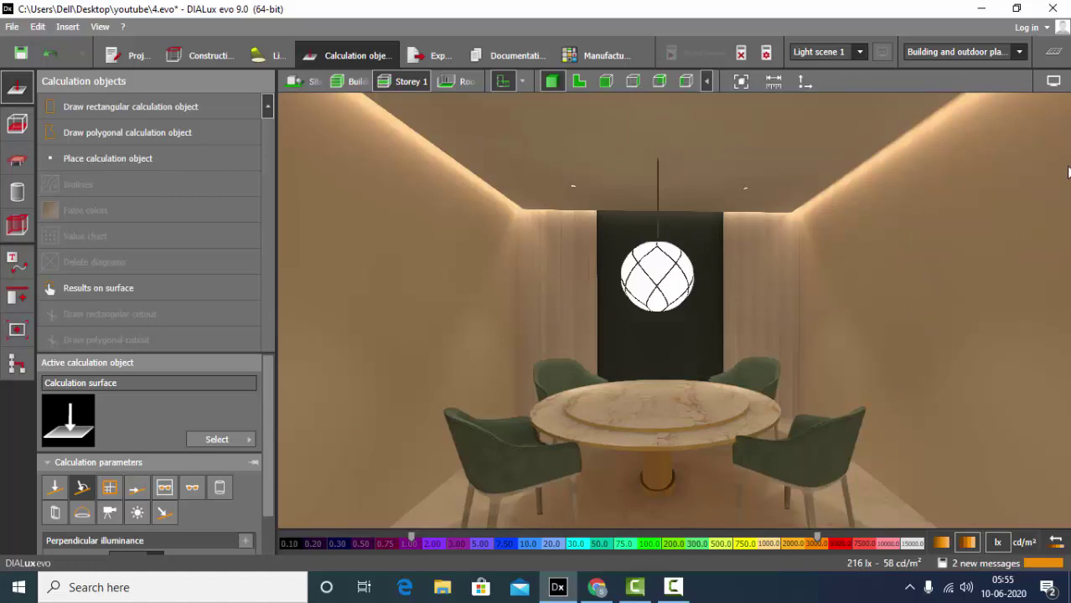
click(1054, 81)
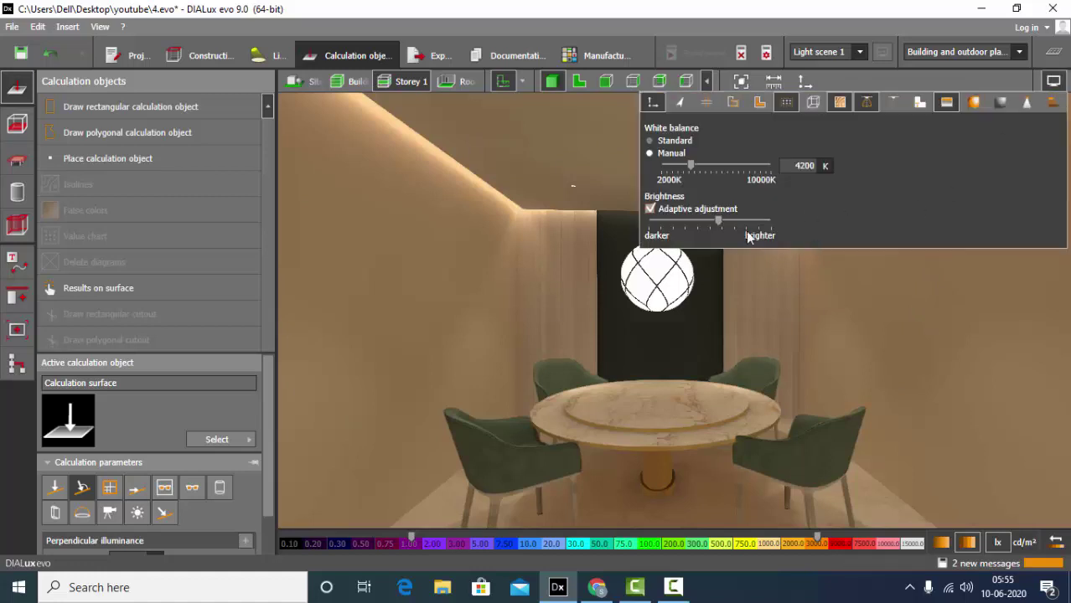
drag(718, 221, 730, 267)
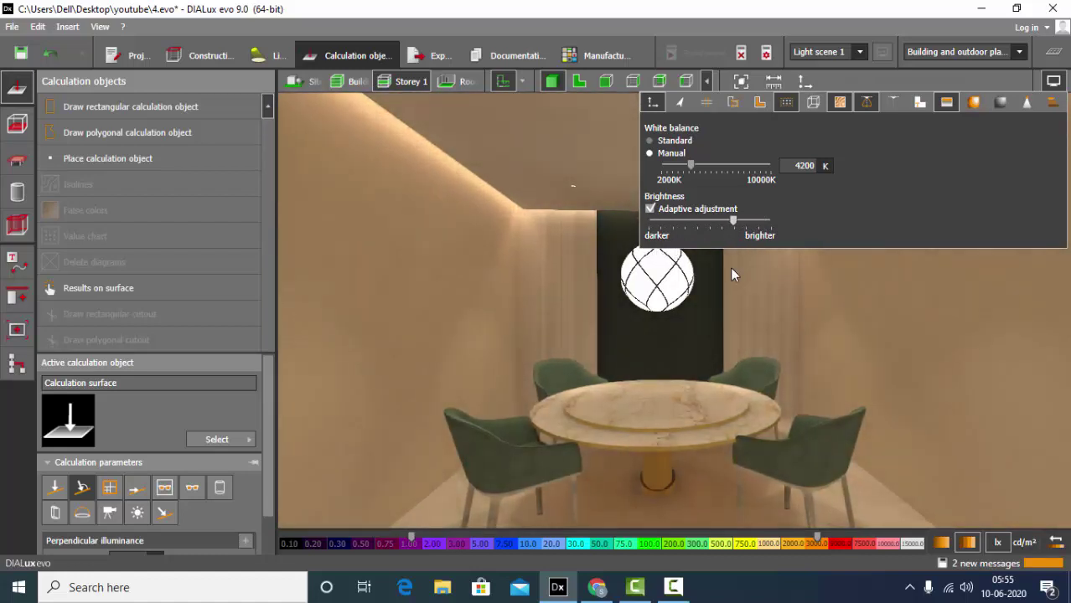
click(843, 300)
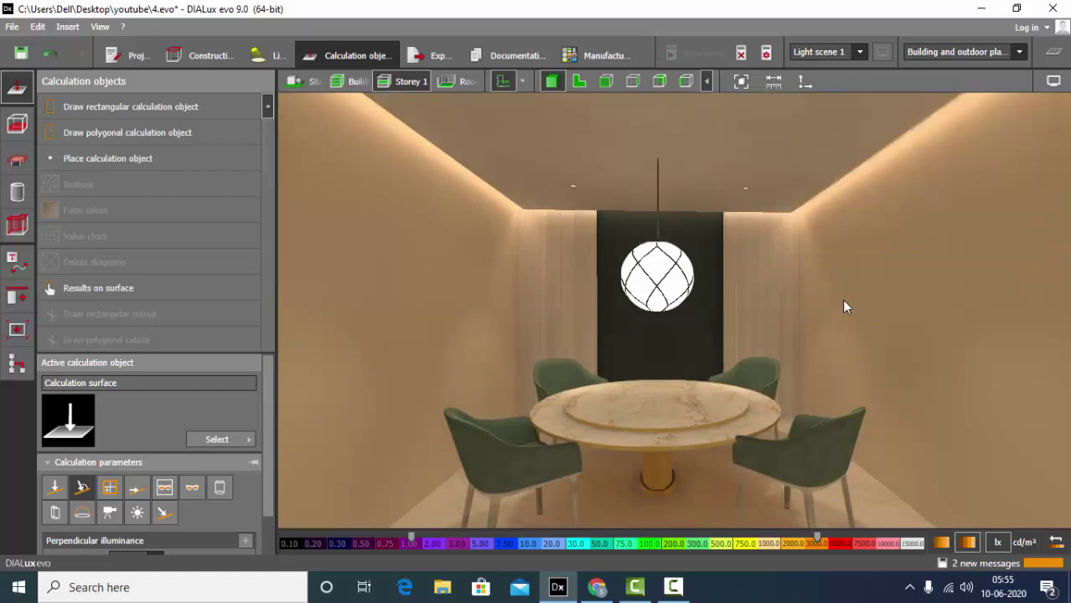